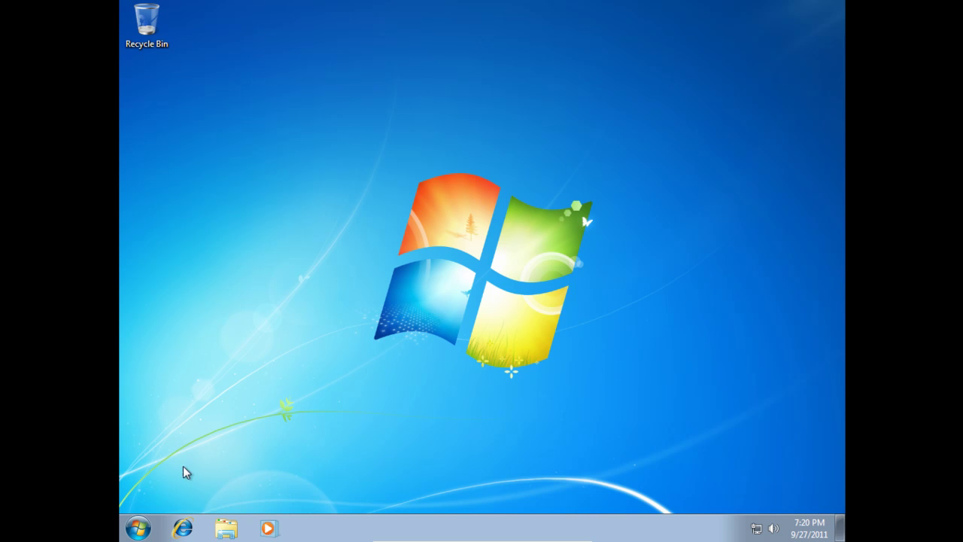
# - Open a blank Notepad document and a blank Paint drawing
pyautogui.click(146, 527)
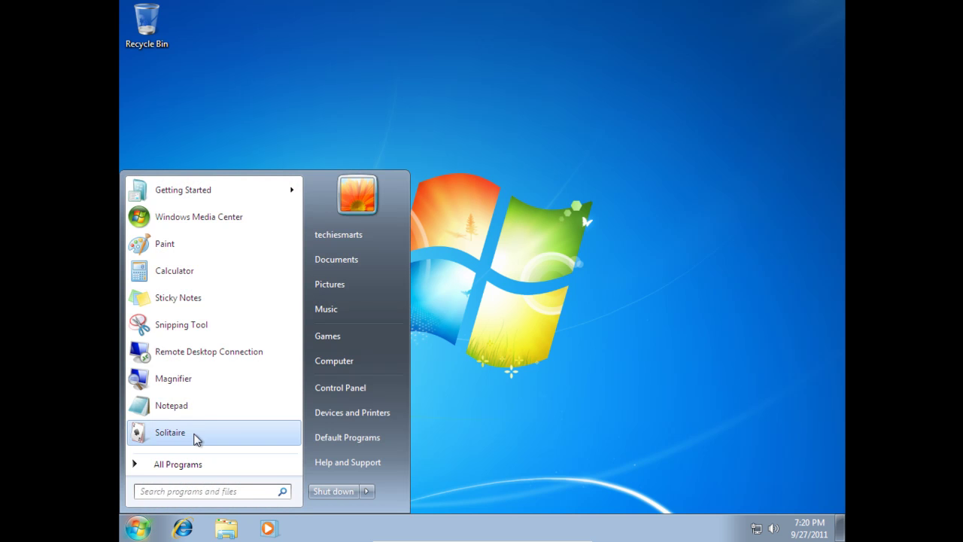
pyautogui.press('Escape')
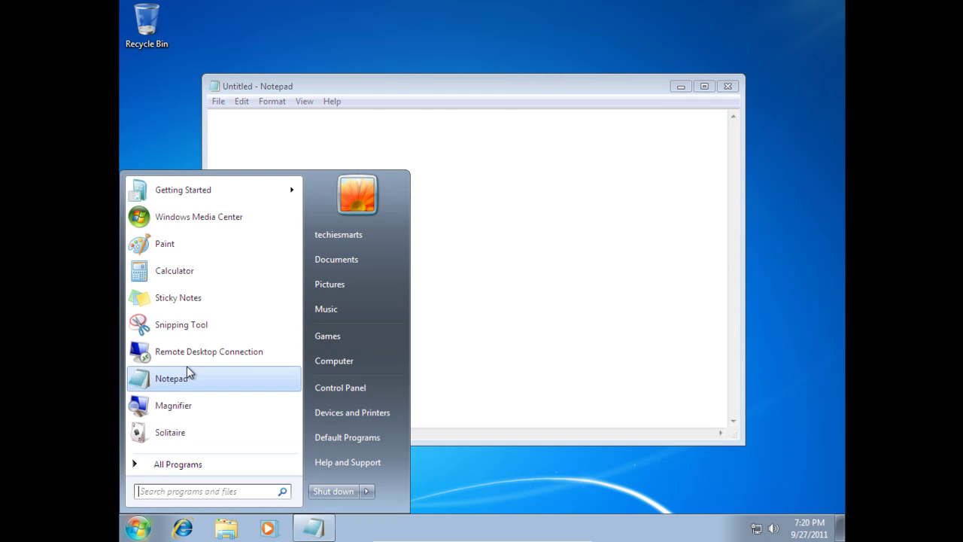
pyautogui.click(270, 258)
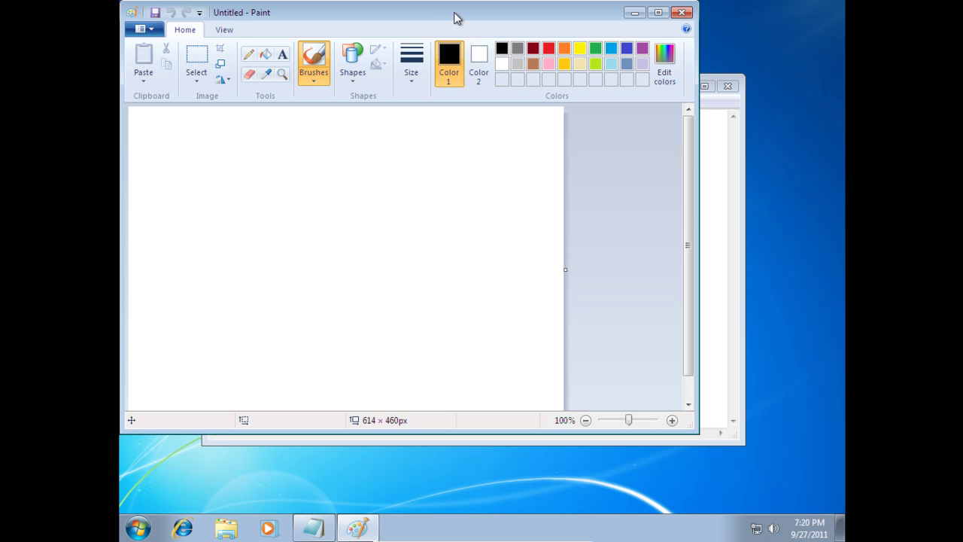
# - Snap the Paint window to the left half of the desktop and the Notepad window to the right half
pyautogui.moveTo(454, 12); pyautogui.dragTo(120, 19)
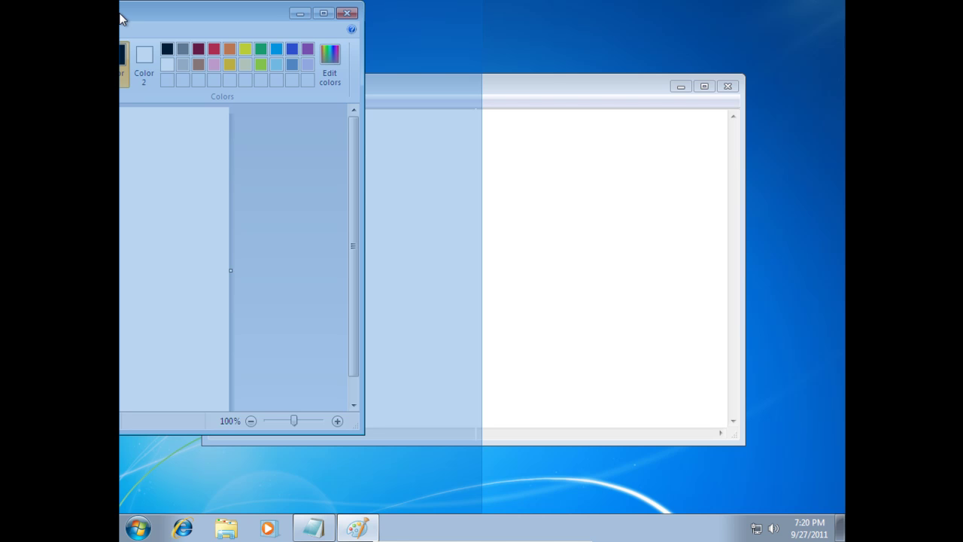
pyautogui.moveTo(121, 19); pyautogui.dragTo(123, 12)
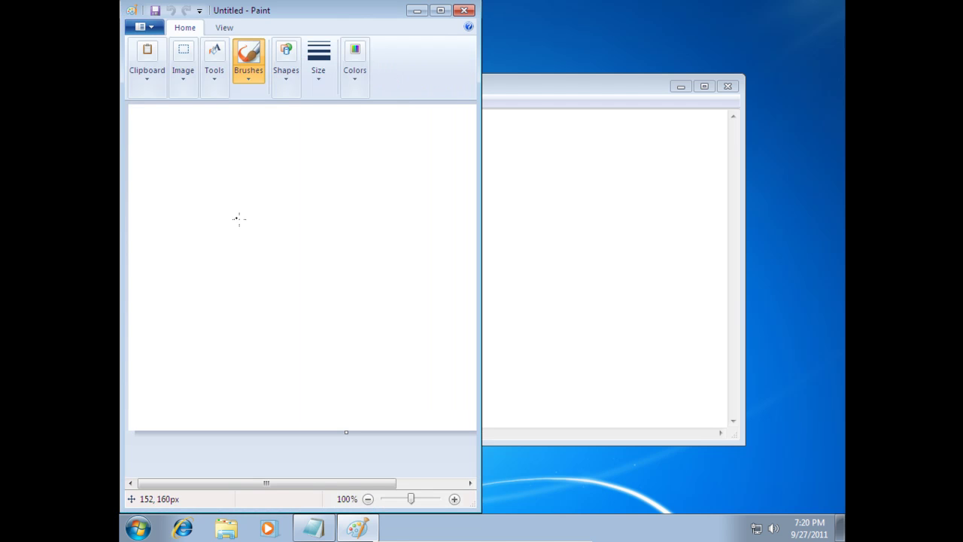
pyautogui.click(528, 88)
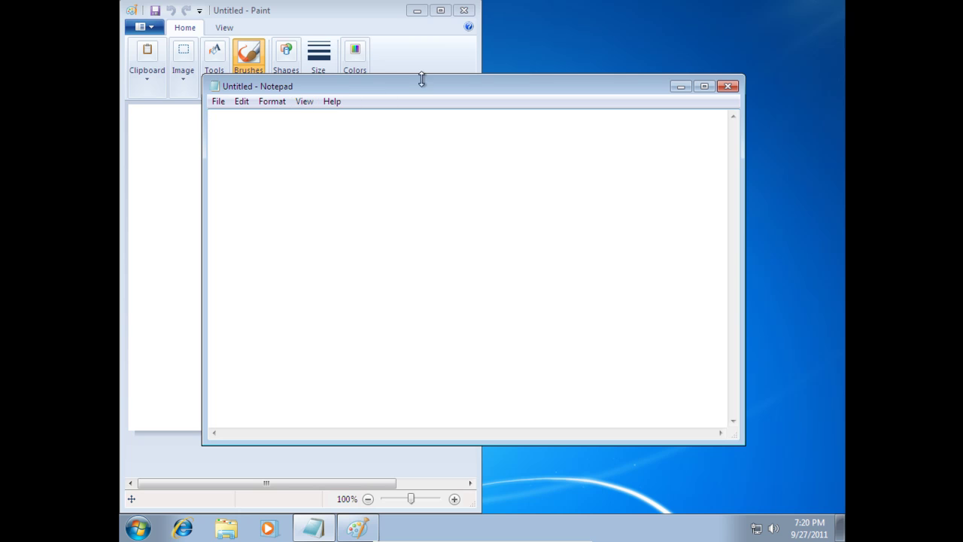
pyautogui.moveTo(435, 88); pyautogui.dragTo(377, 129)
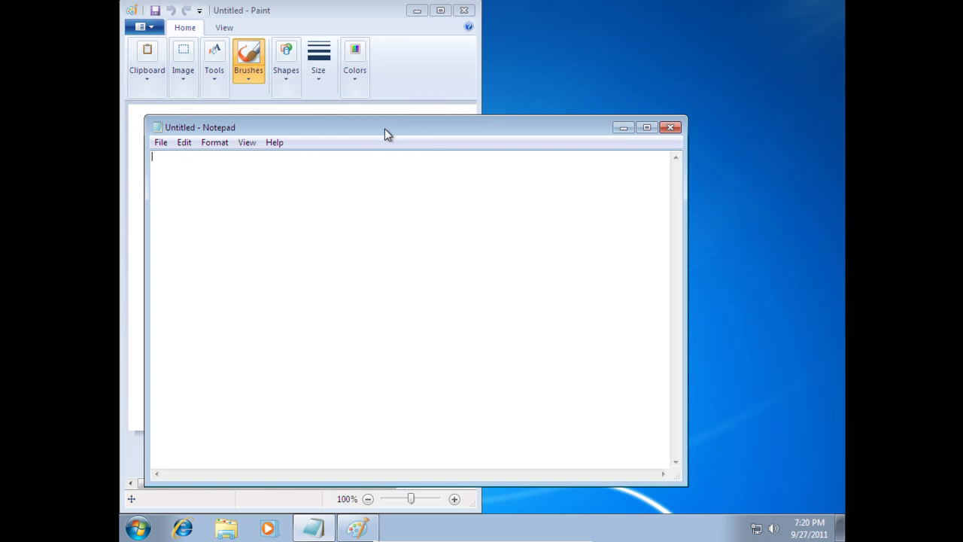
pyautogui.moveTo(385, 129); pyautogui.dragTo(841, 107)
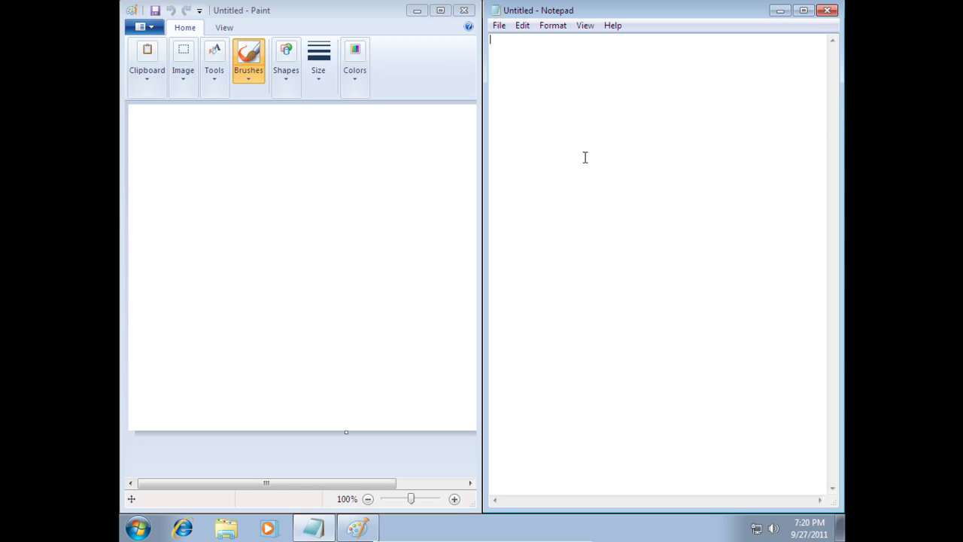
# - Enter "hello" in Notepad and brush a small smiley face with two eyes and a mouth in Paint
pyautogui.write('hello')
pyautogui.click(249, 169)
pyautogui.moveTo(249, 169)
pyautogui.mouseDown()
pyautogui.moveTo(290, 168)
pyautogui.moveTo(275, 197)
pyautogui.moveTo(286, 182)
pyautogui.mouseUp()
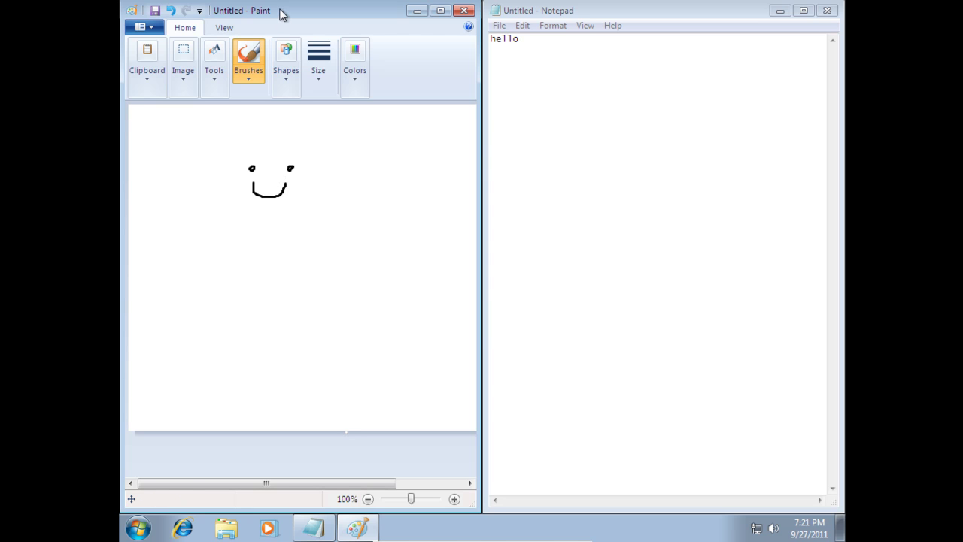
# - Unsnap the Paint and Notepad windows so that both float at normal size, with Notepad overlapping Paint
pyautogui.moveTo(281, 13)
pyautogui.mouseDown()
pyautogui.moveTo(458, 42)
pyautogui.moveTo(444, 71)
pyautogui.moveTo(327, 75)
pyautogui.mouseUp()
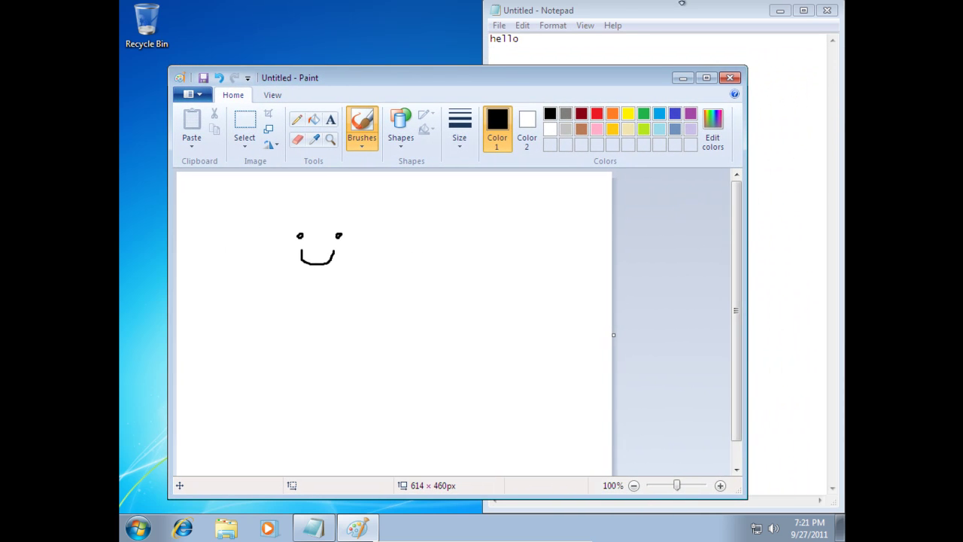
pyautogui.doubleClick(679, 6)
pyautogui.moveTo(683, 13); pyautogui.dragTo(619, 31)
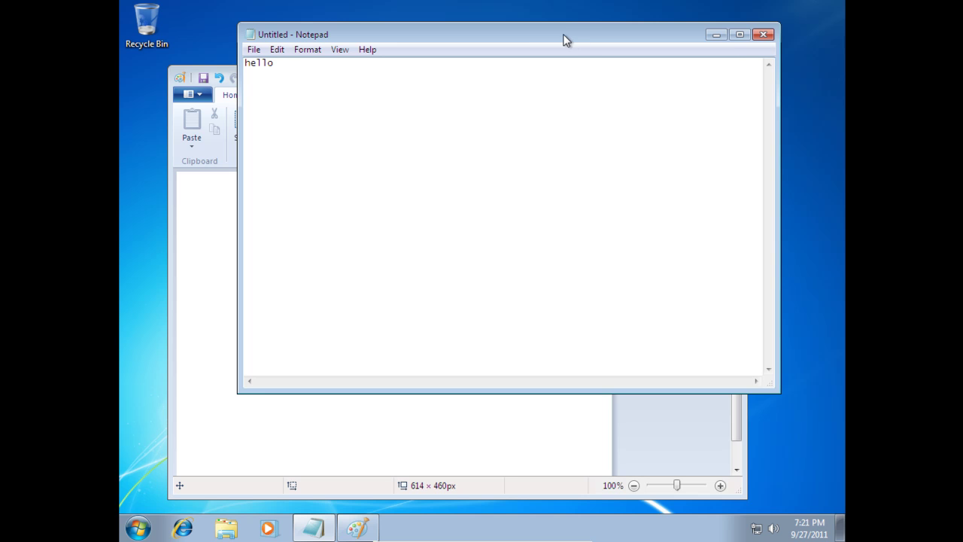
# - Shake the Notepad window to minimize the other open windows, and shake it again to restore them
pyautogui.moveTo(554, 33)
pyautogui.mouseDown()
pyautogui.moveTo(523, 36)
pyautogui.moveTo(505, 58)
pyautogui.moveTo(475, 65)
pyautogui.moveTo(486, 54)
pyautogui.mouseUp()
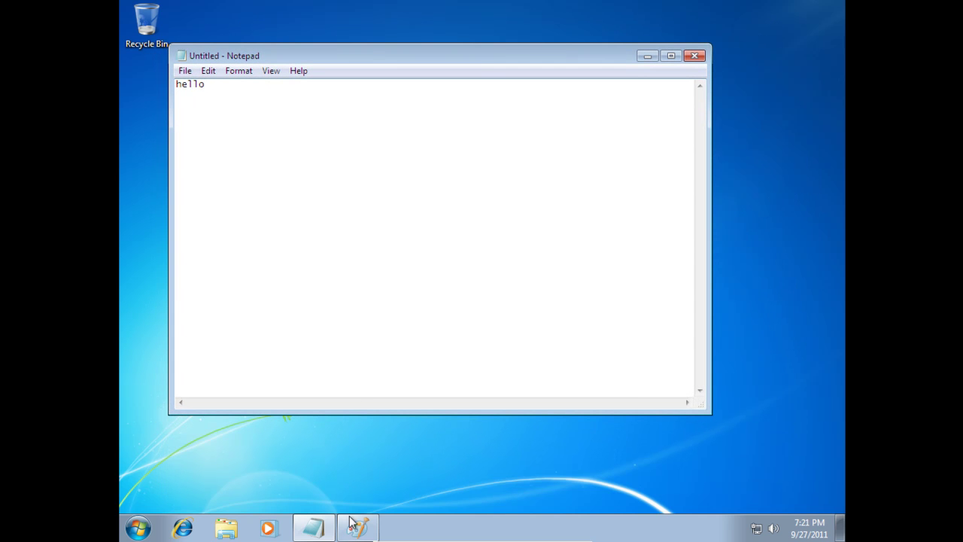
pyautogui.moveTo(355, 527)
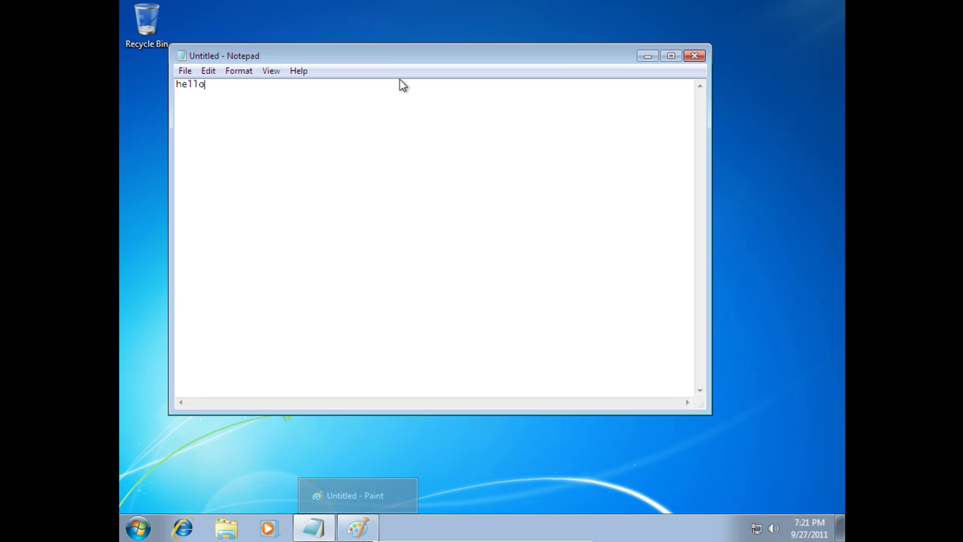
pyautogui.moveTo(431, 54)
pyautogui.mouseDown()
pyautogui.moveTo(597, 96)
pyautogui.moveTo(389, 83)
pyautogui.moveTo(574, 99)
pyautogui.moveTo(509, 98)
pyautogui.moveTo(495, 200)
pyautogui.moveTo(508, 39)
pyautogui.mouseUp()
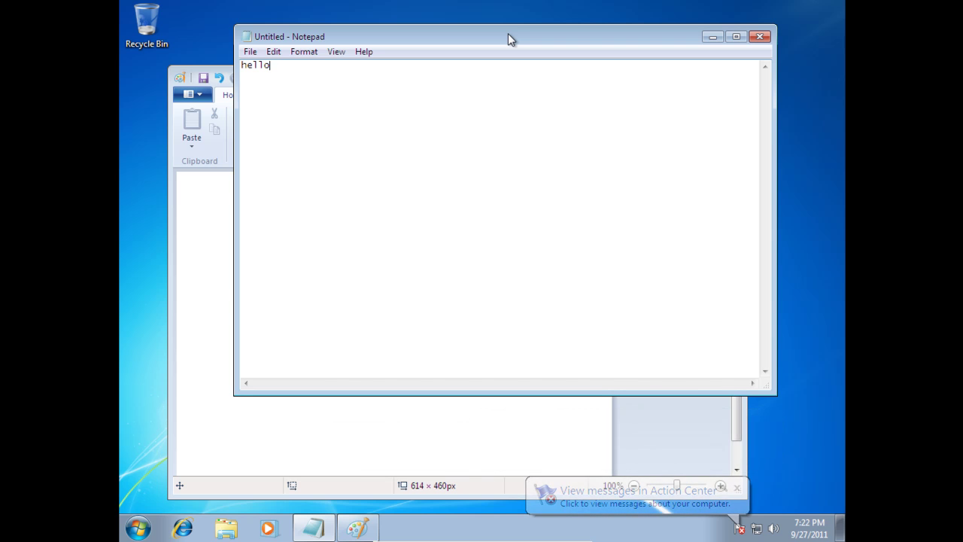
# - Without the mouse, repeatedly minimize and restore every window except the active Notepad window
pyautogui.press('super+Home')
pyautogui.press('super+Home')
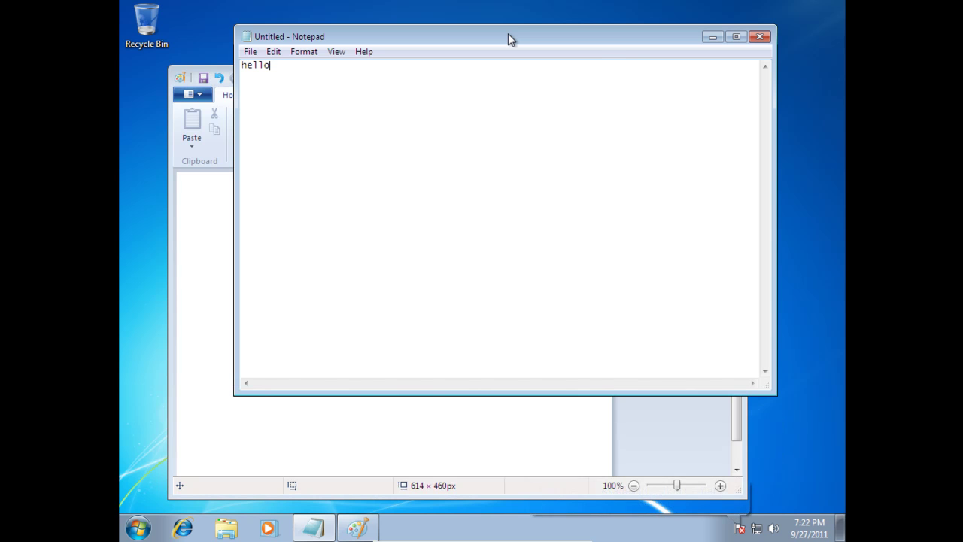
pyautogui.press('super+Home')
pyautogui.press('super+Home')
pyautogui.press('super+Home')
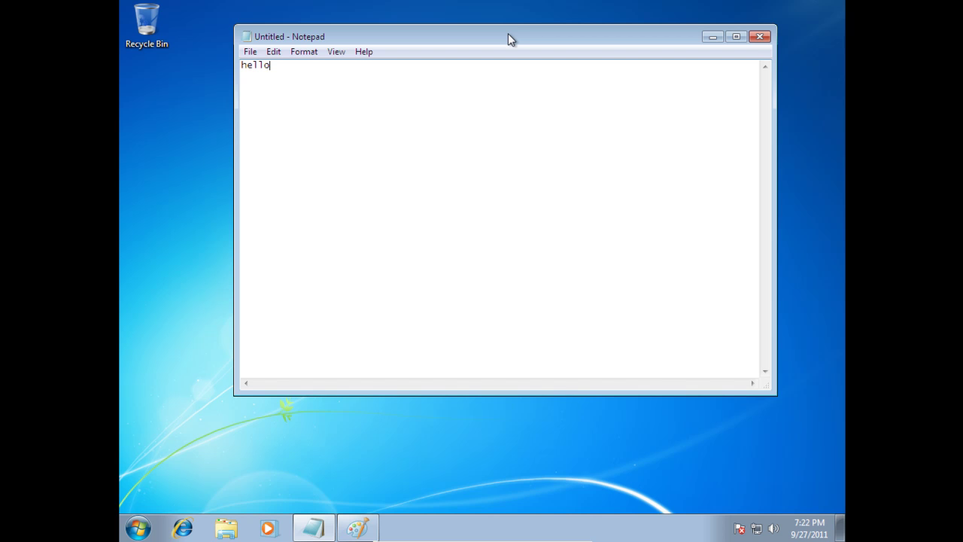
pyautogui.press('super+Home')
# - Cycle through Notepad, Paint and the desktop with the window switcher, ending on the Notepad window
pyautogui.press('alt')
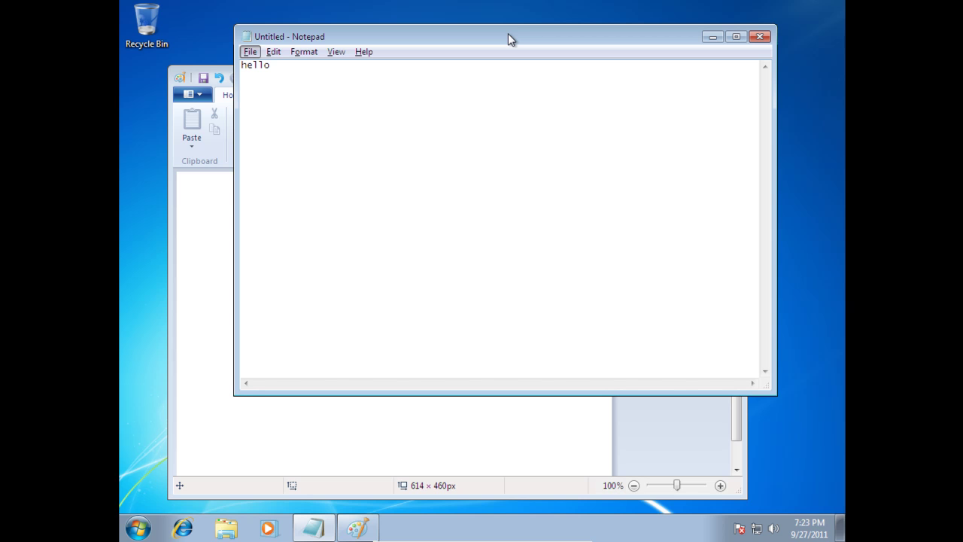
pyautogui.press('alt')
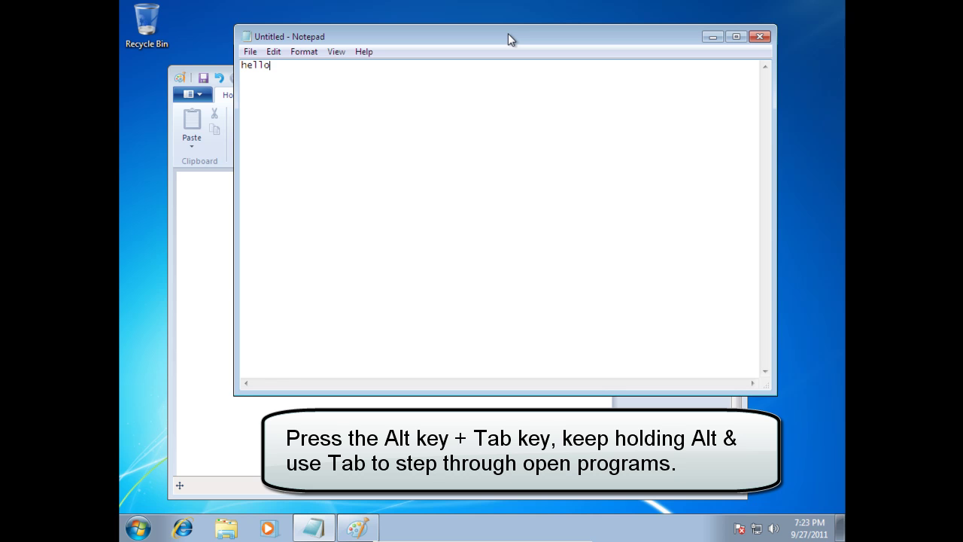
pyautogui.hotkey('alt', 'Tab')
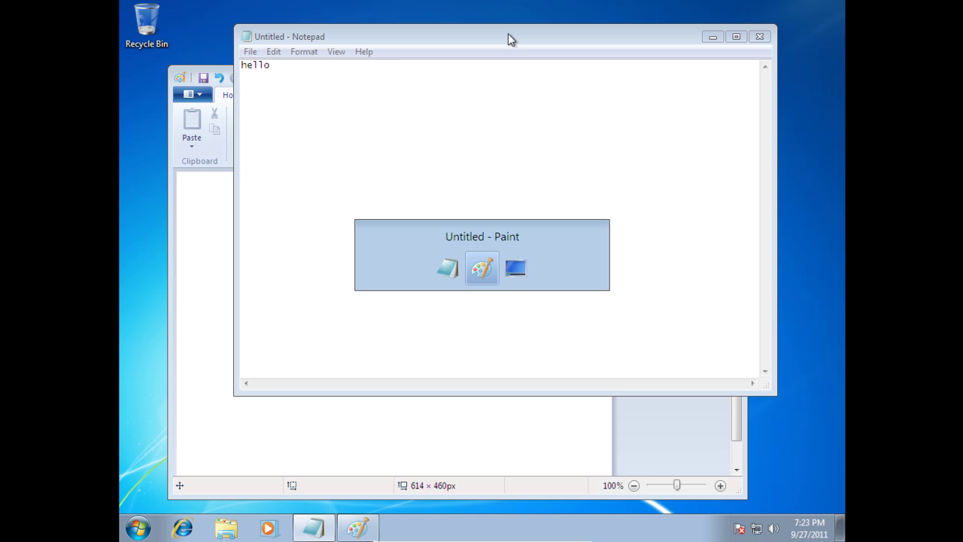
pyautogui.hotkey('alt', 'Tab')
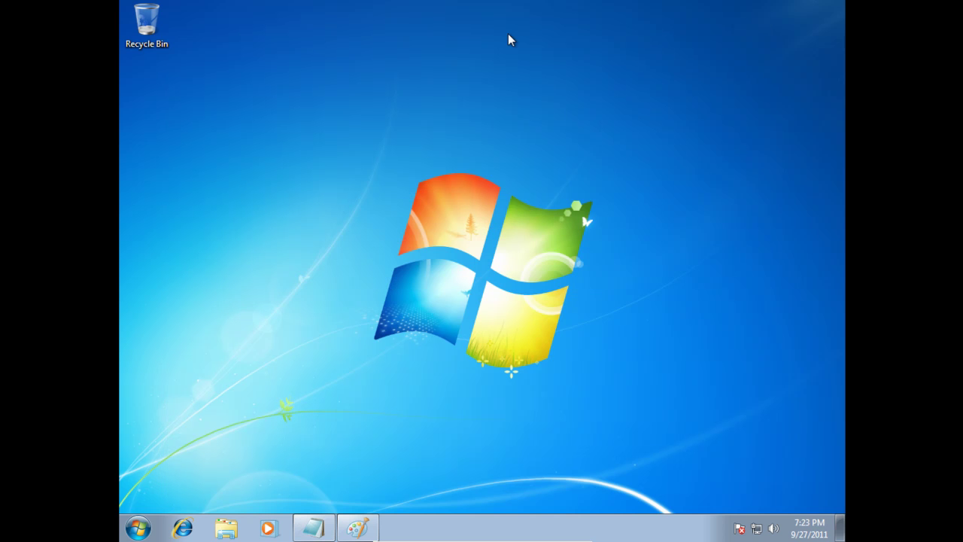
pyautogui.hotkey('alt', 'Tab')
pyautogui.hotkey('alt', 'Tab')
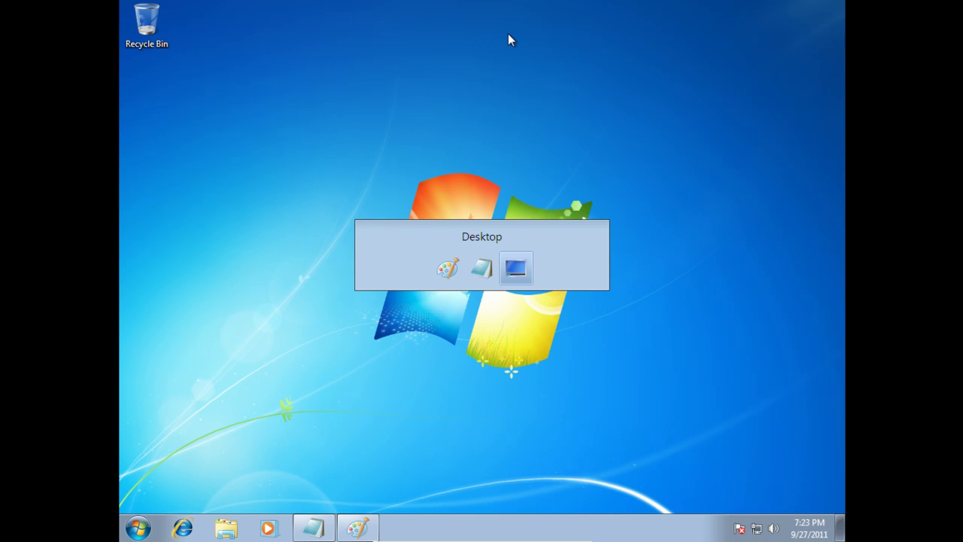
pyautogui.hotkey('alt', 'Tab')
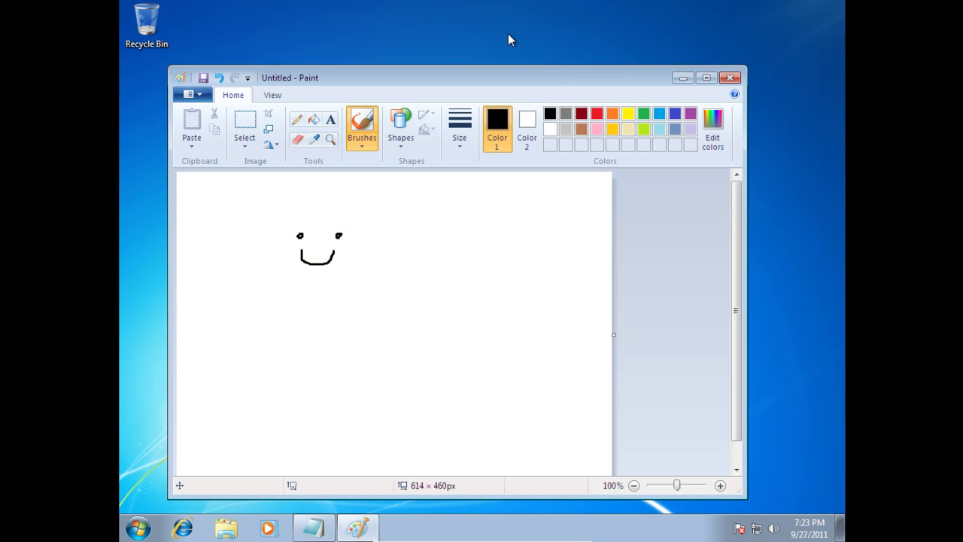
pyautogui.hotkey('alt', 'Tab')
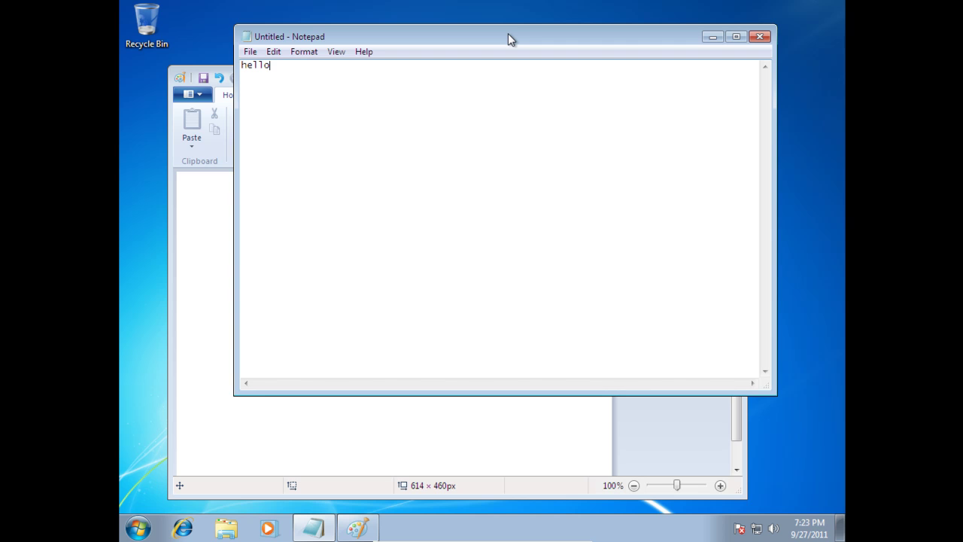
pyautogui.hotkey('alt', 'Tab')
pyautogui.hotkey('alt', 'Tab')
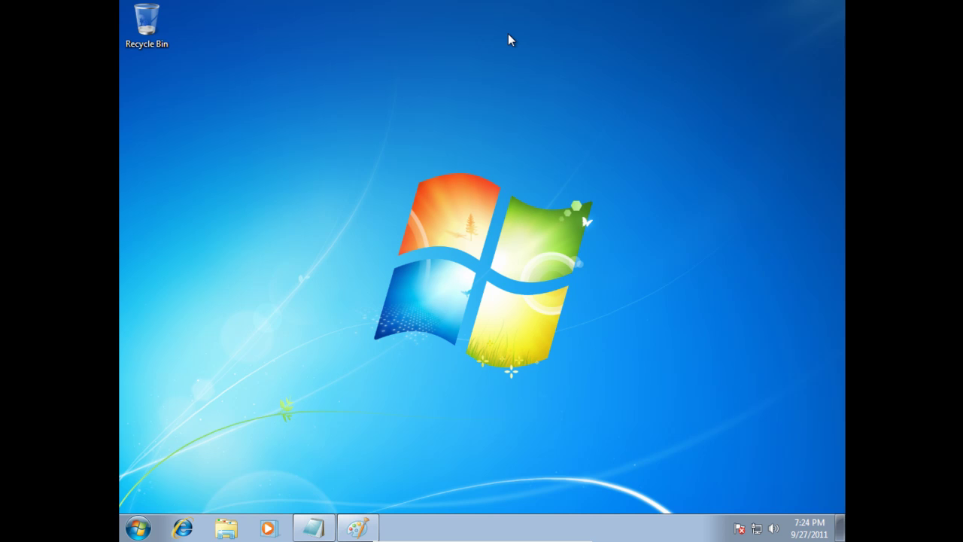
pyautogui.hotkey('alt', 'Tab')
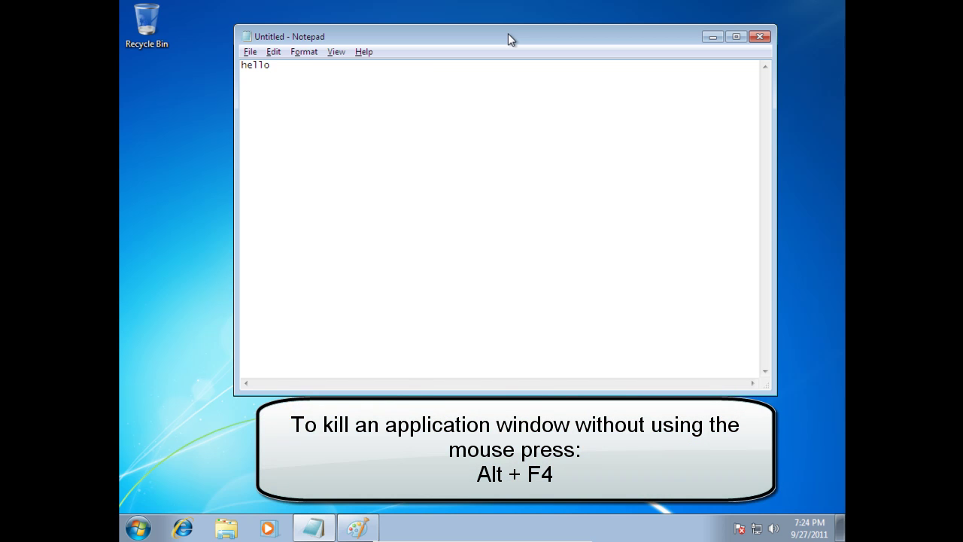
# - Close the Notepad window from the keyboard without saving the changes
pyautogui.hotkey('alt', 'F4')
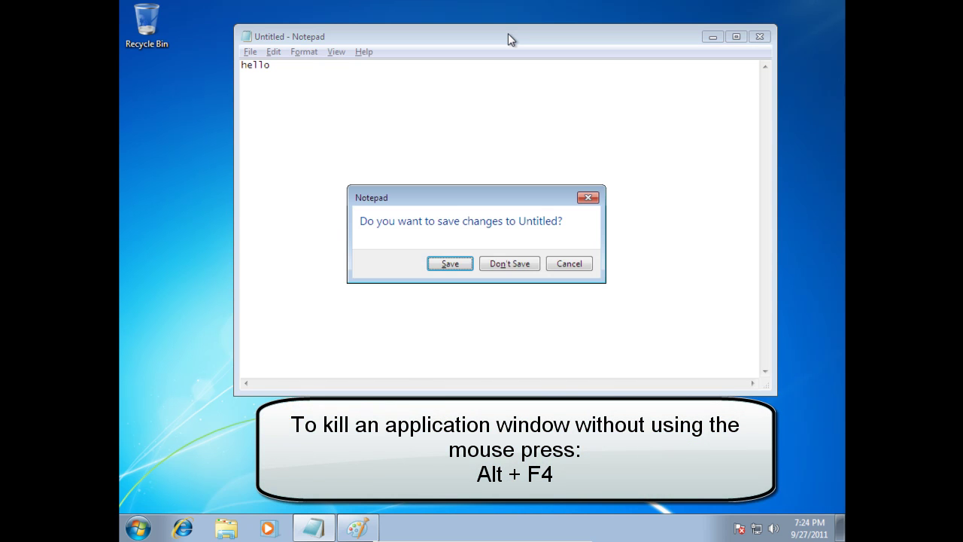
pyautogui.press('Tab')
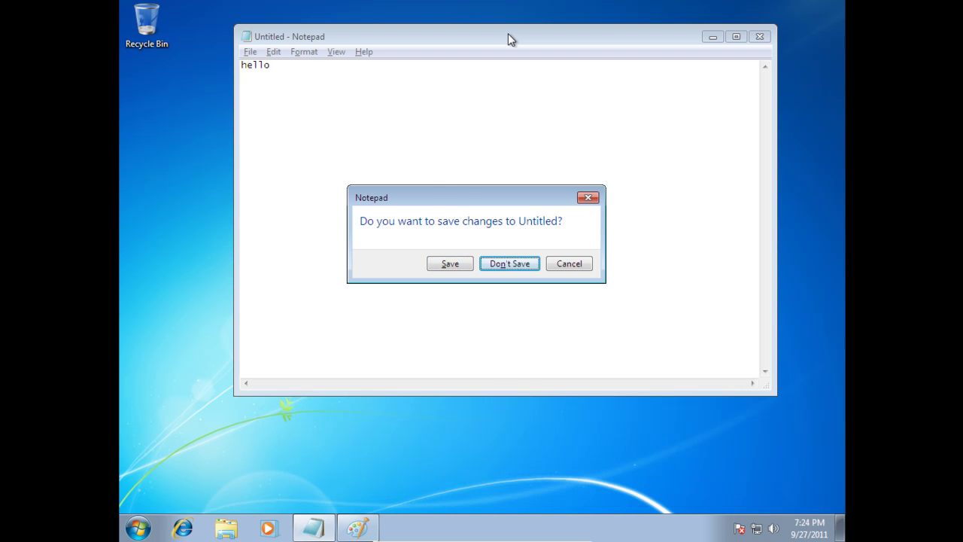
pyautogui.press('Return')
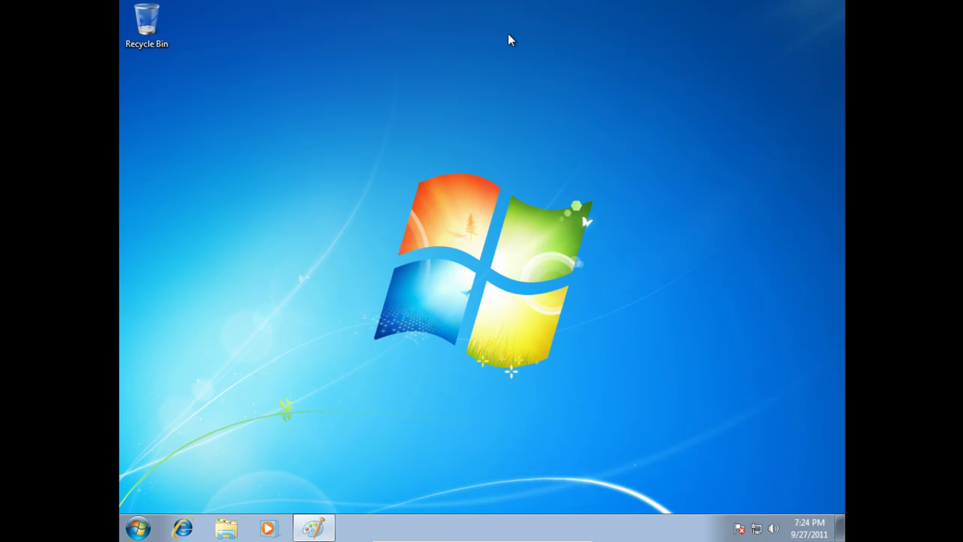
# - Switch to the Paint window and close it from the keyboard without saving the drawing
pyautogui.hotkey('alt', 'Tab')
pyautogui.hotkey('alt', 'Tab')
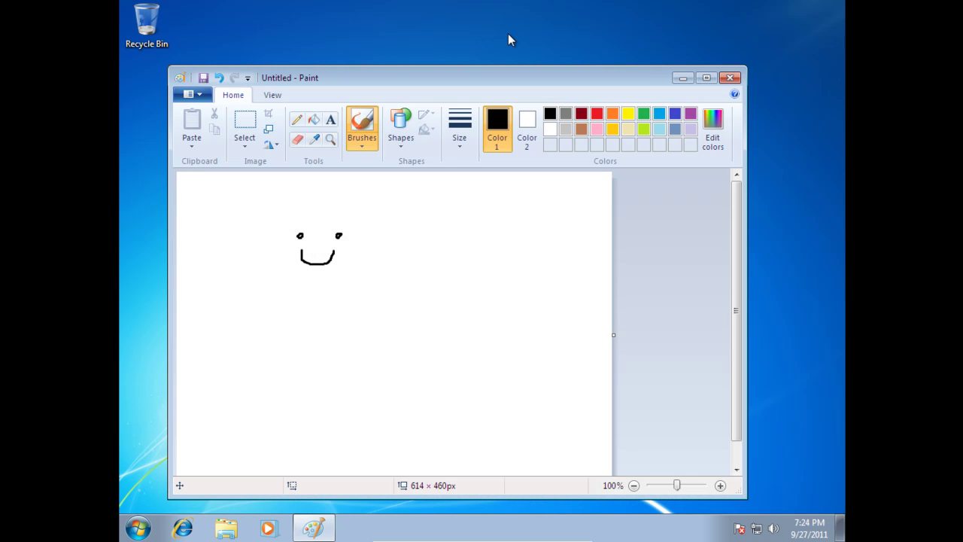
pyautogui.hotkey('alt', 'F4')
pyautogui.press('Tab')
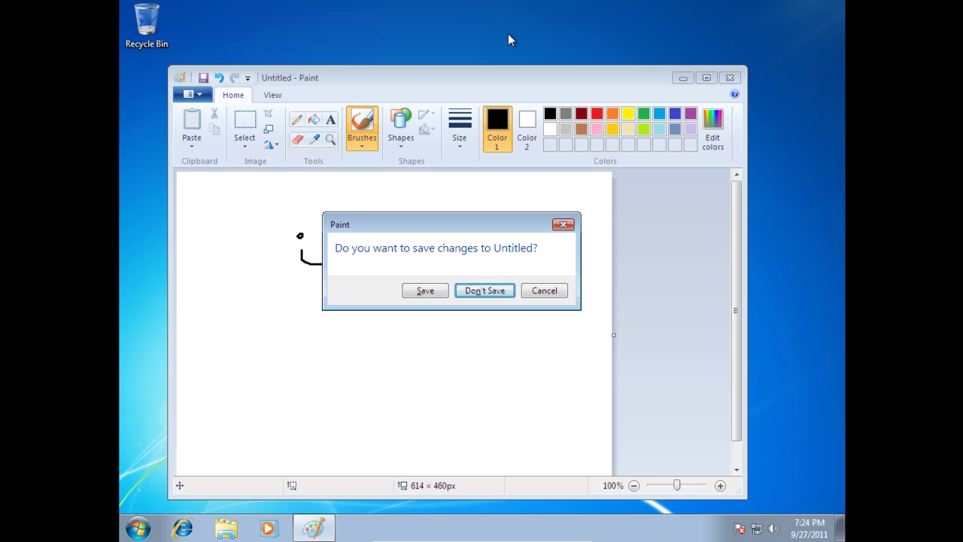
pyautogui.press('Return')
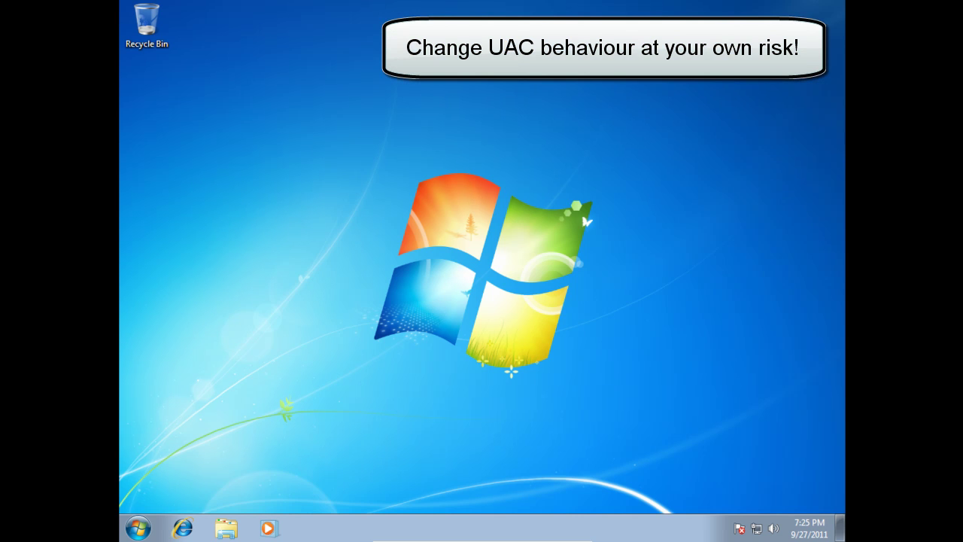
# - Open the User Accounts page under User Accounts and Family Safety in Control Panel
pyautogui.click(139, 528)
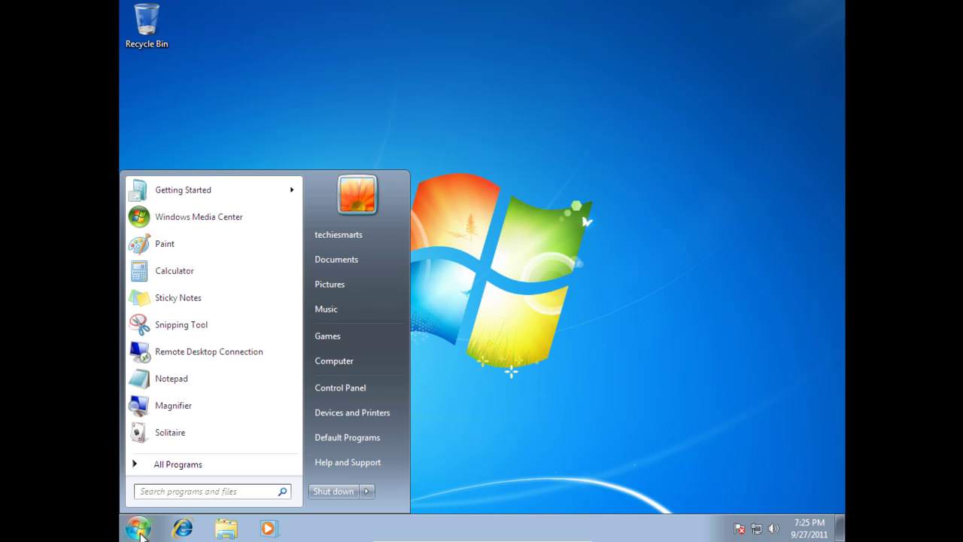
pyautogui.click(349, 392)
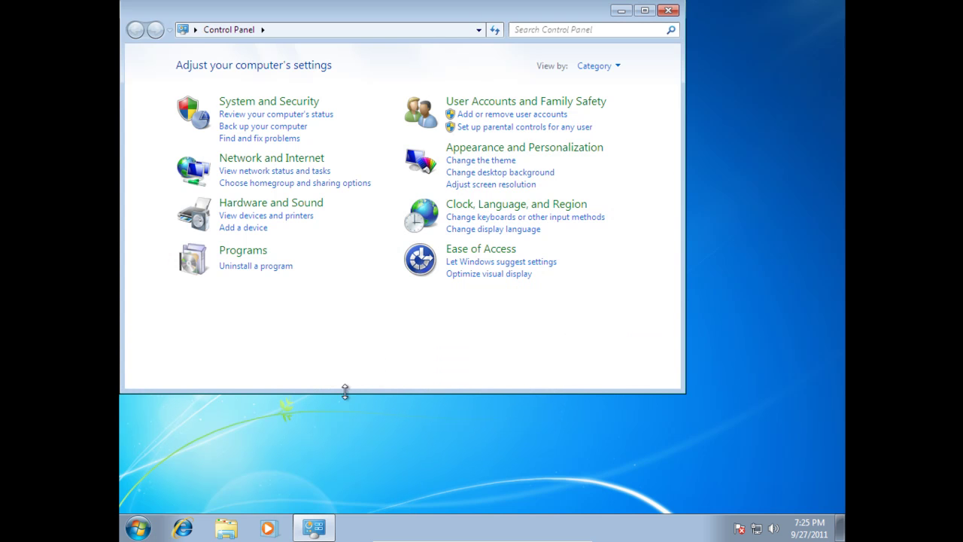
pyautogui.click(516, 107)
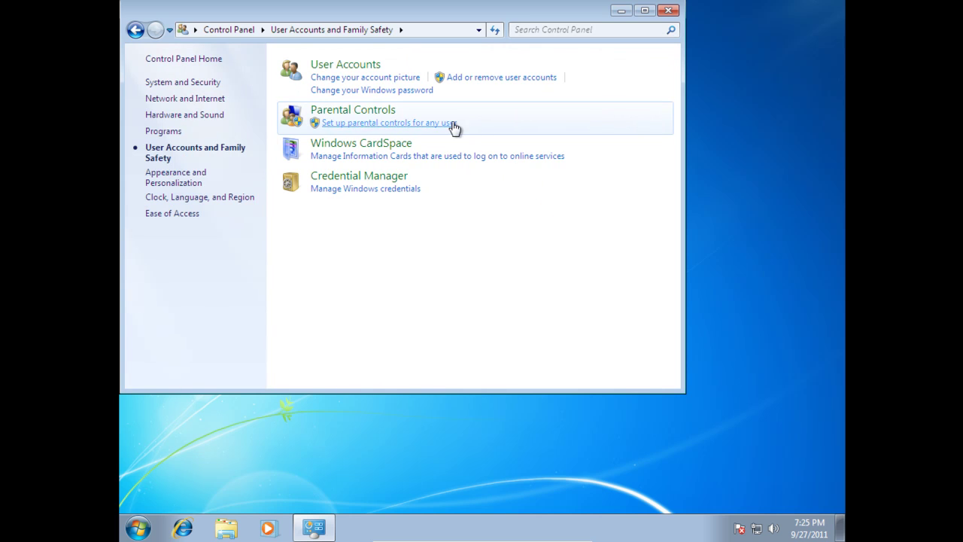
pyautogui.click(354, 70)
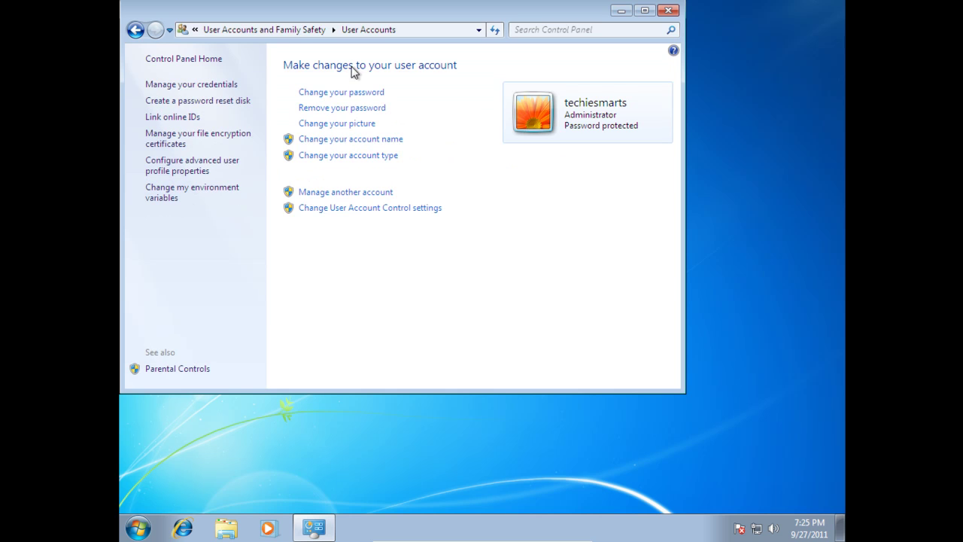
# - Open the User Account Control settings and raise the notification level to the non-dimming option and on to Default
pyautogui.click(339, 211)
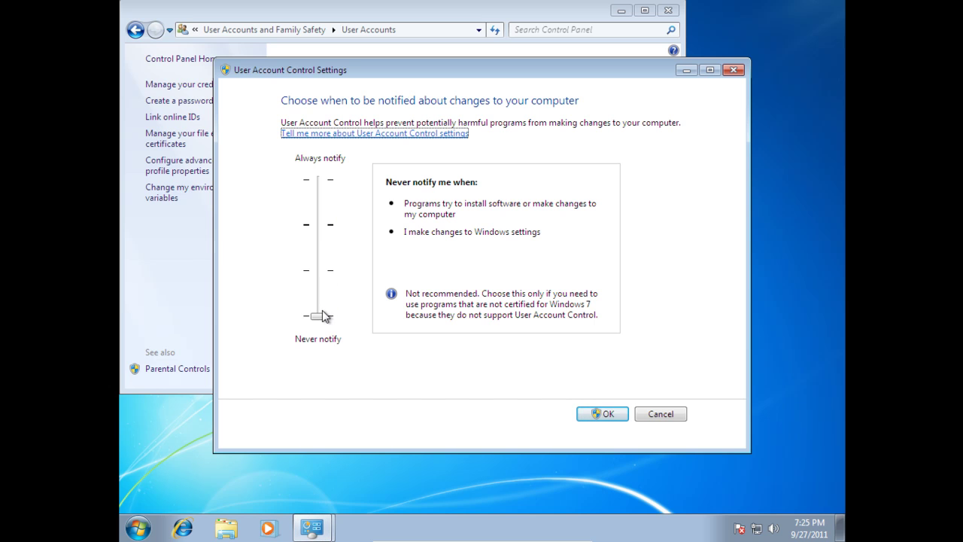
pyautogui.moveTo(322, 316); pyautogui.dragTo(322, 269)
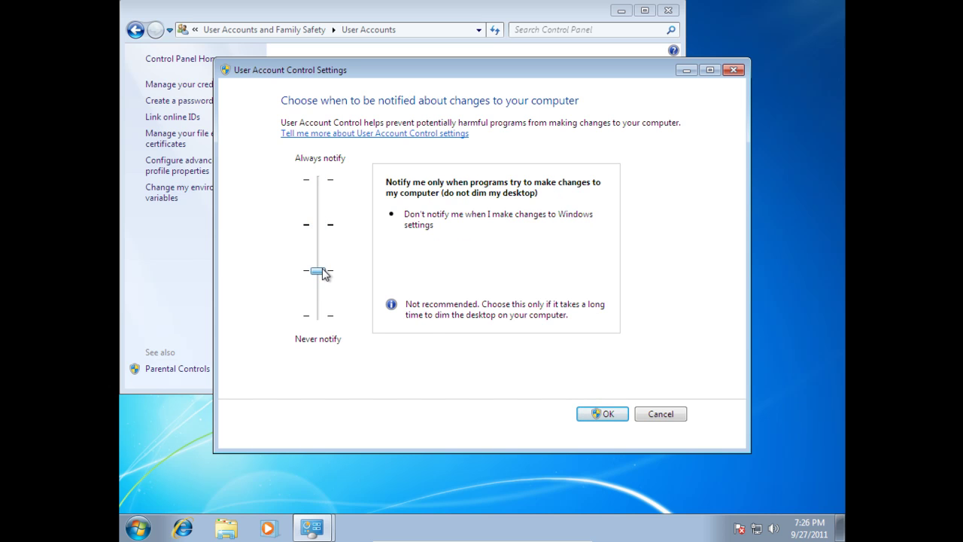
pyautogui.moveTo(322, 274); pyautogui.dragTo(322, 271)
pyautogui.moveTo(323, 277); pyautogui.dragTo(322, 225)
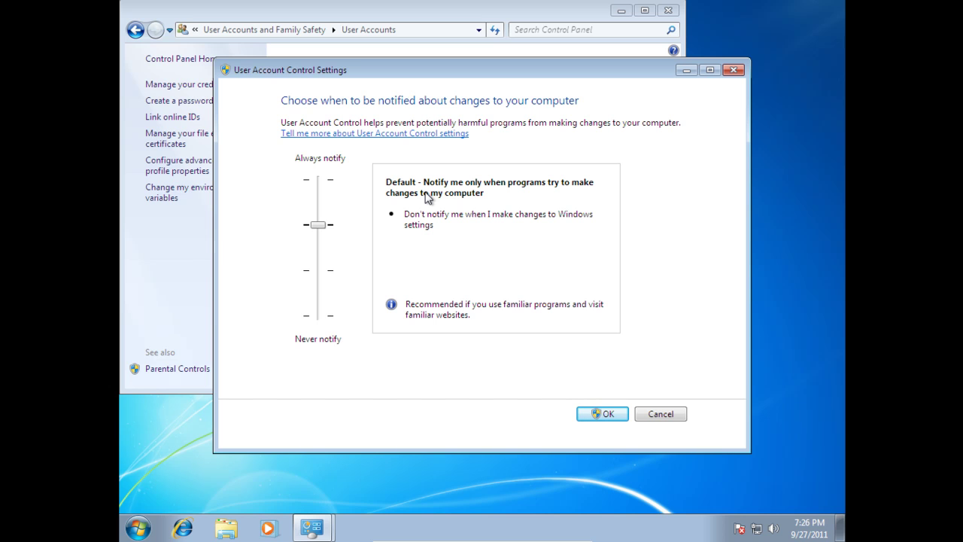
# - Try the non-dimming, Always notify, Default and Never notify levels in turn for User Account Control
pyautogui.moveTo(322, 229); pyautogui.dragTo(319, 270)
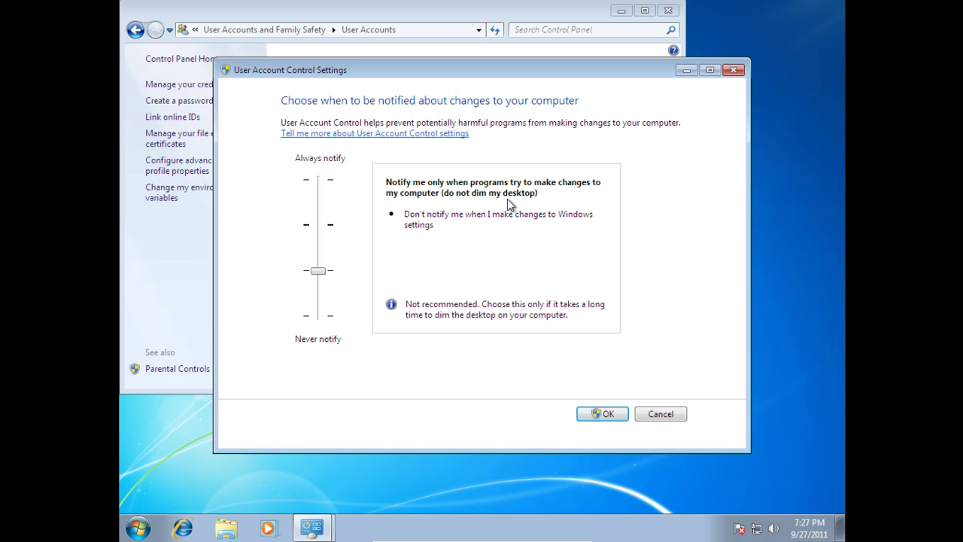
pyautogui.moveTo(321, 268); pyautogui.dragTo(325, 188)
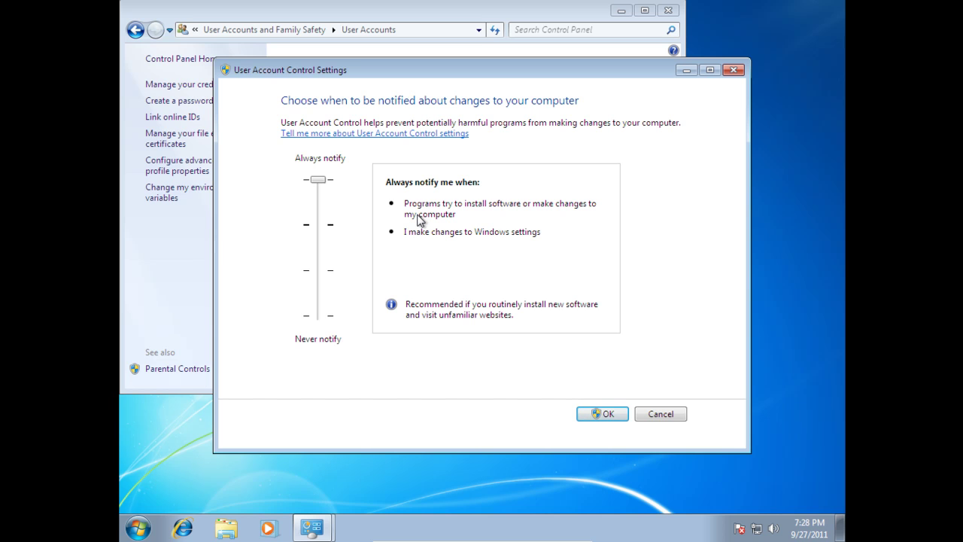
pyautogui.click(328, 225)
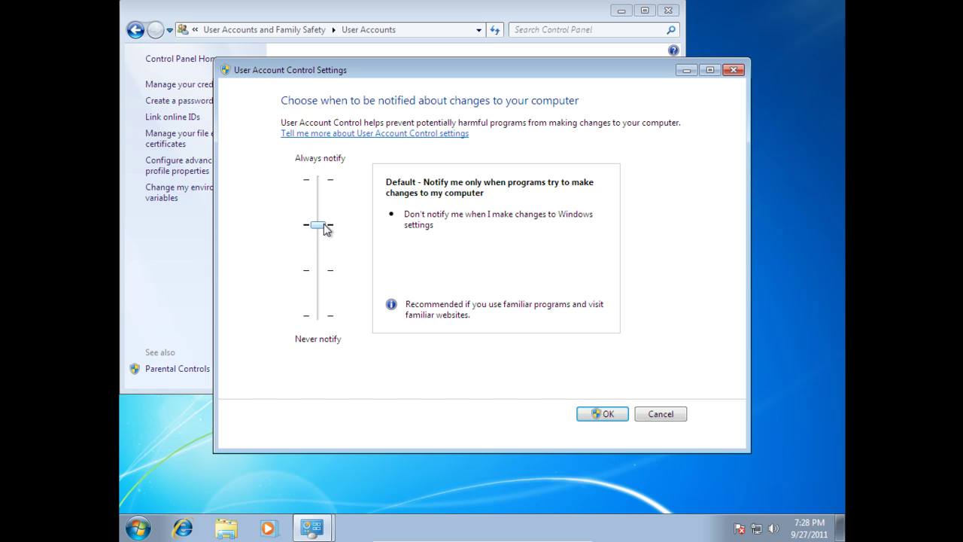
pyautogui.moveTo(323, 223); pyautogui.dragTo(319, 315)
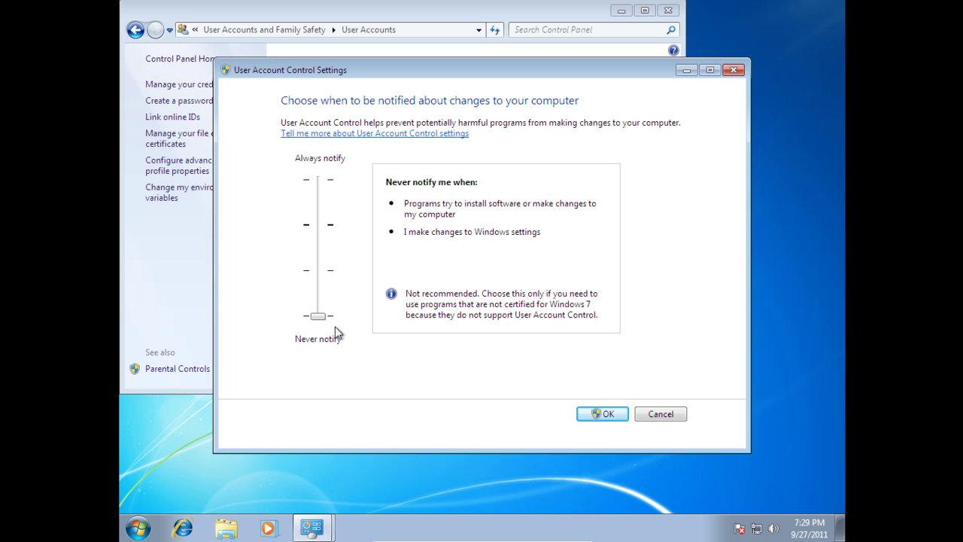
# - Set User Account Control to the Default notification level, apply it and close the User Accounts window
pyautogui.moveTo(318, 314); pyautogui.dragTo(318, 224)
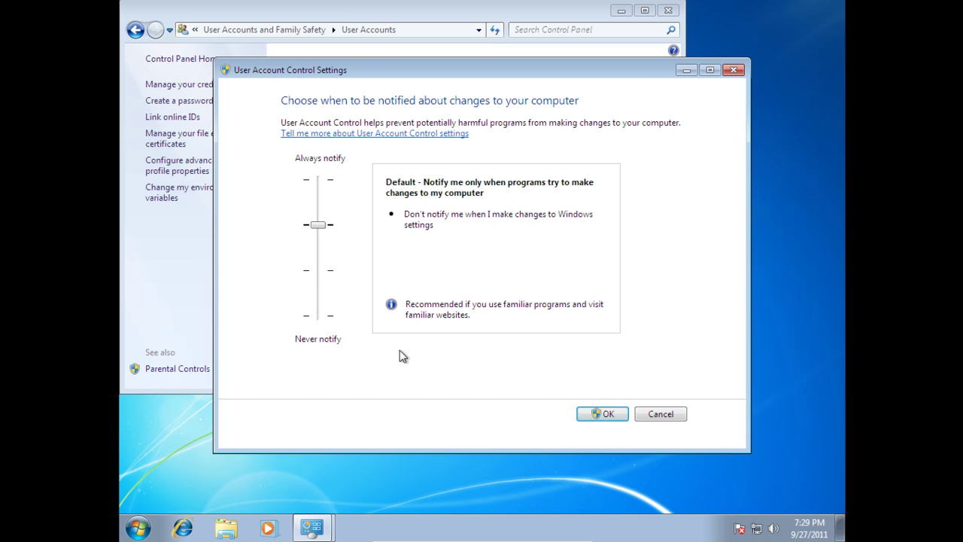
pyautogui.click(594, 416)
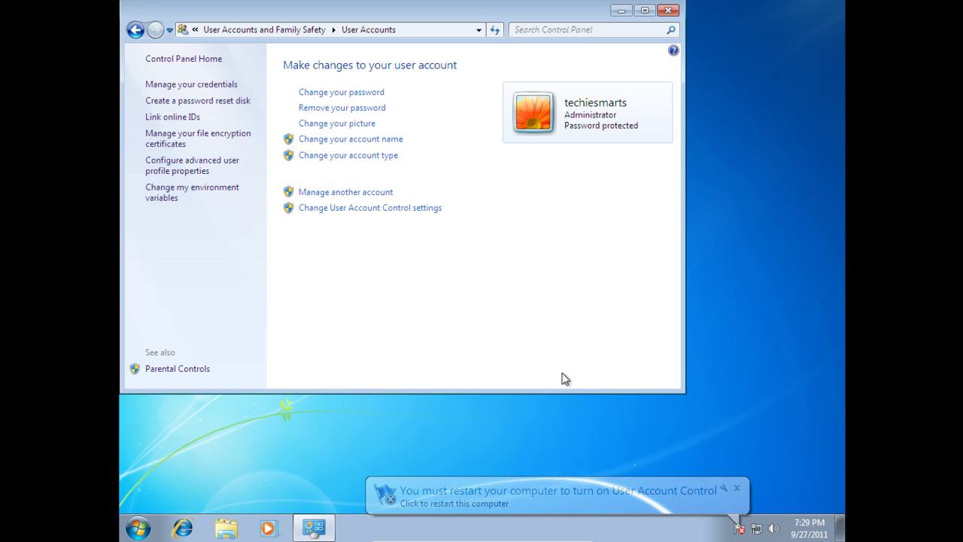
pyautogui.click(668, 10)
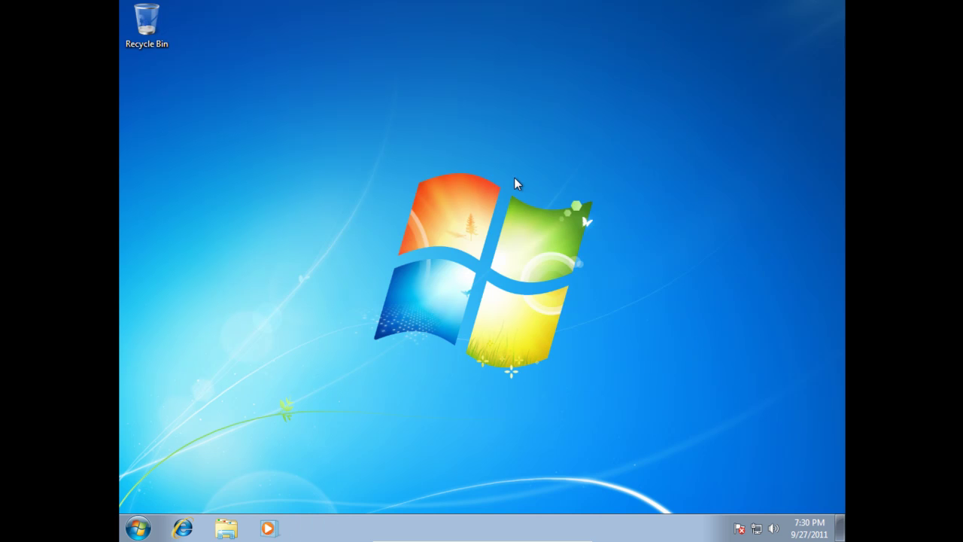